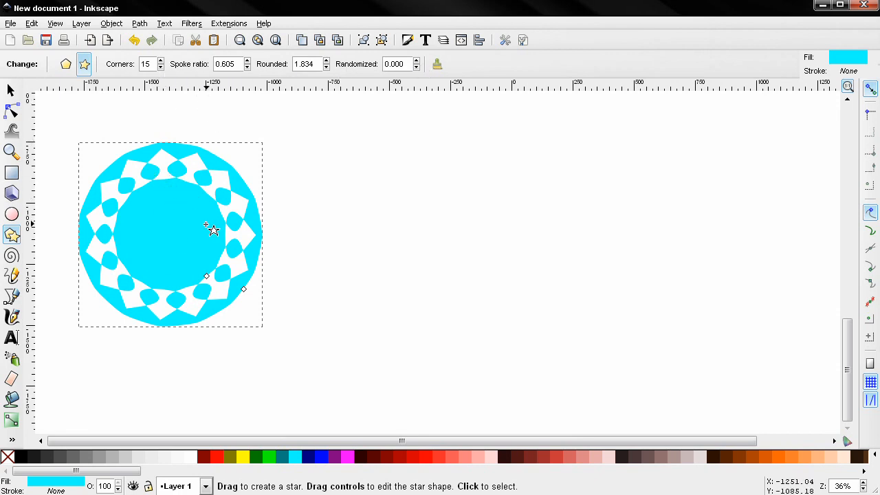
Reset the star's shape parameters to their defaults, then toggle the shape to a regular polygon and back to a star.
left_click(437, 64)
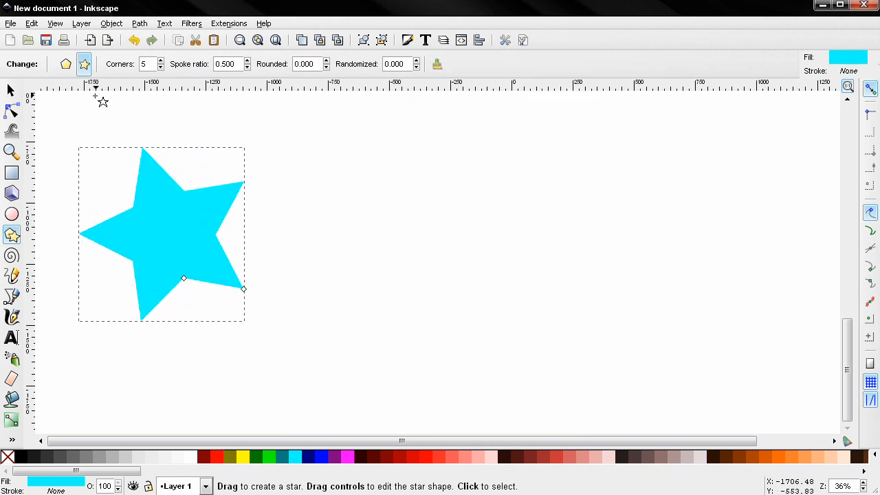
left_click(66, 64)
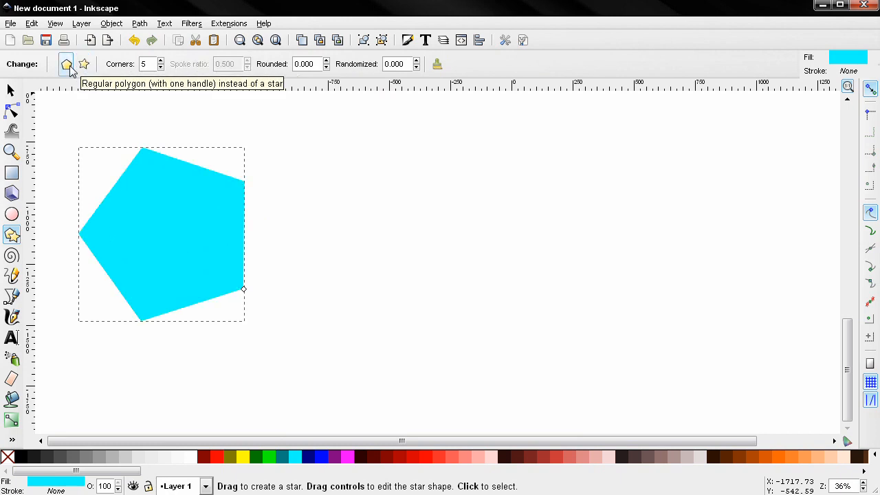
left_click(83, 65)
left_click(66, 65)
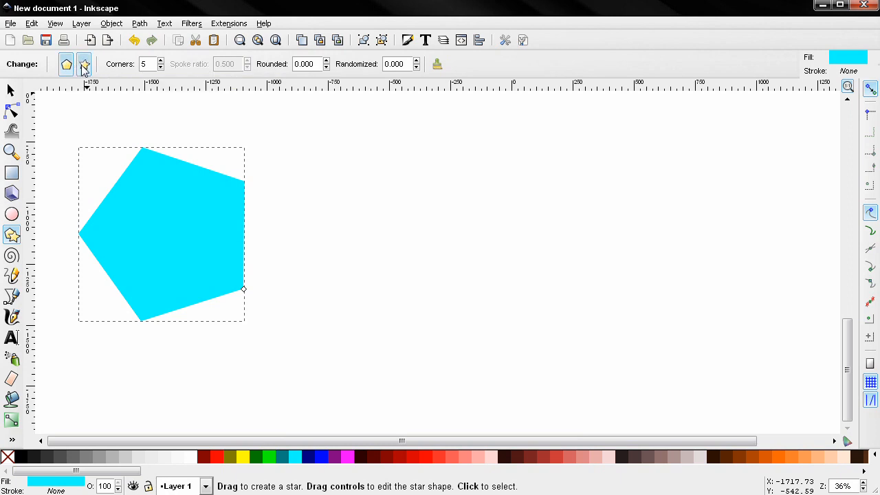
left_click(84, 64)
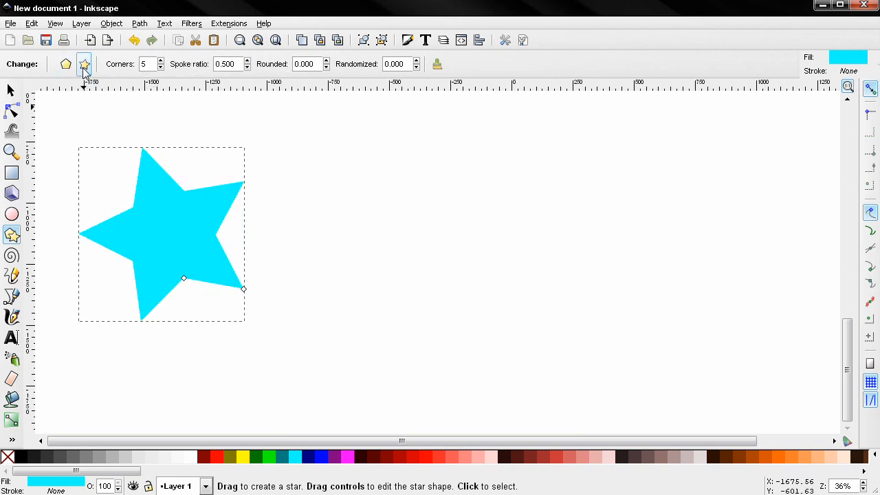
Increase the star's number of corners to 14, then set it to 10.
left_click(160, 61)
left_click(161, 60)
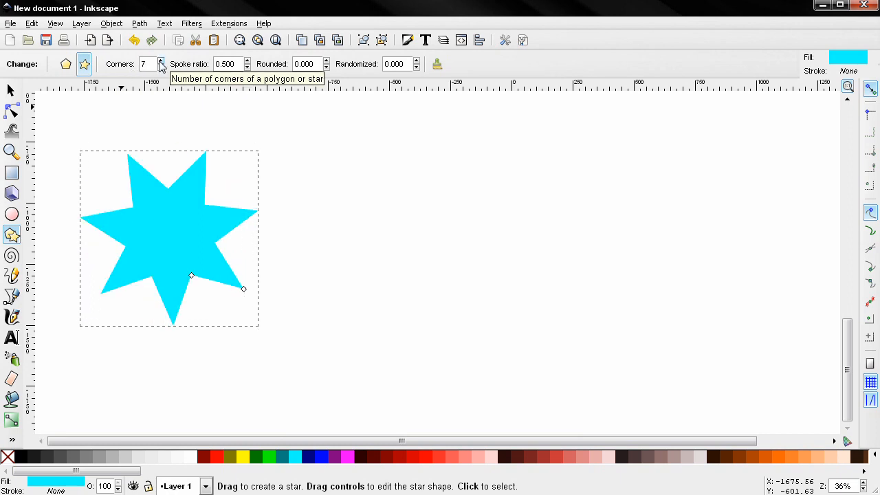
left_click(161, 60)
left_click(160, 61)
left_click(161, 60)
left_click(160, 61)
left_click(160, 60)
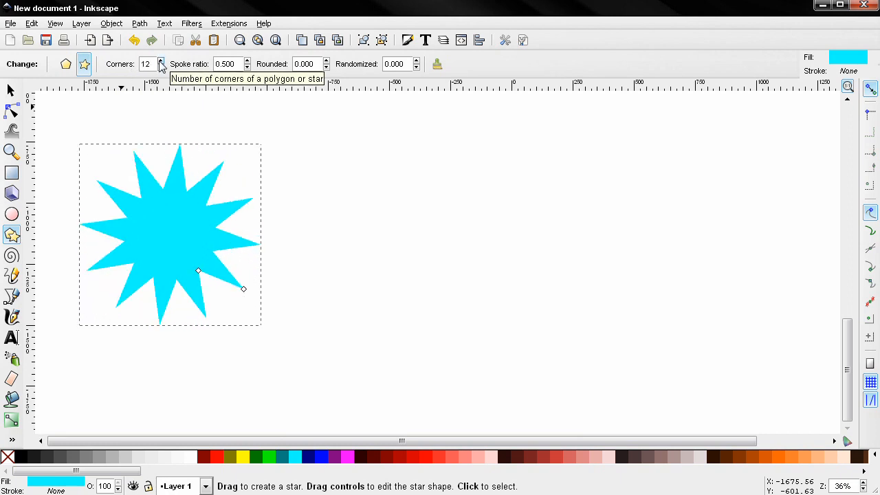
left_click(160, 61)
left_click(160, 61)
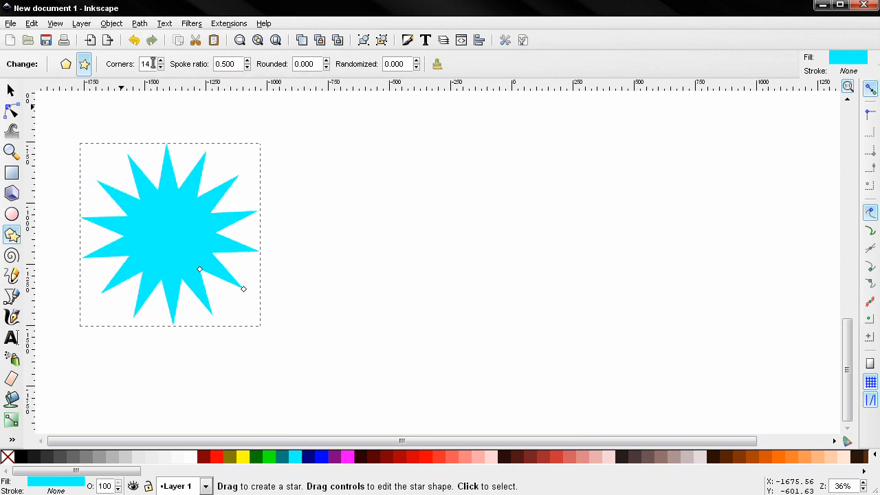
left_click_drag(152, 64, 122, 62)
type("1")
key("Return")
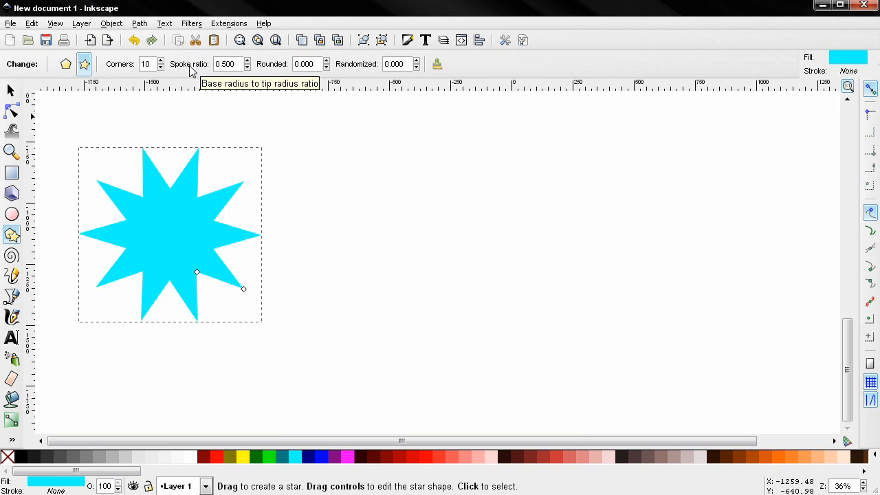
Set the star's spoke ratio to 0.360 and its rounding to 0.310.
left_click(248, 61)
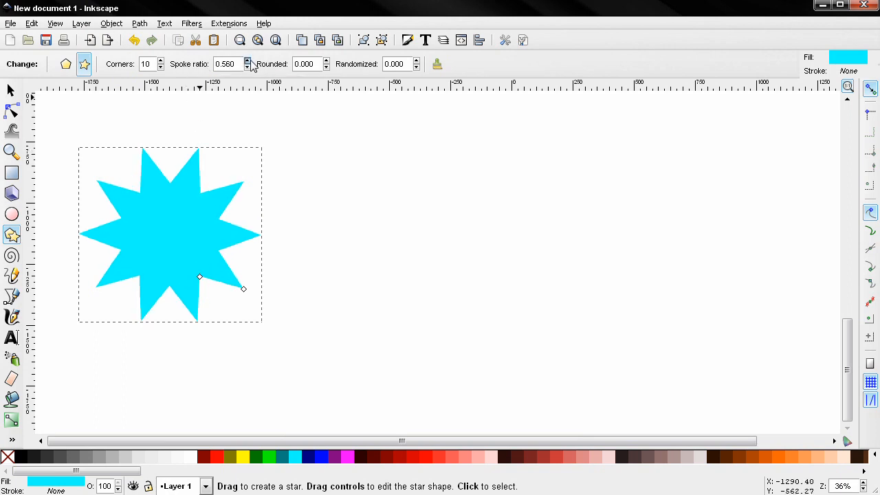
left_click(248, 68)
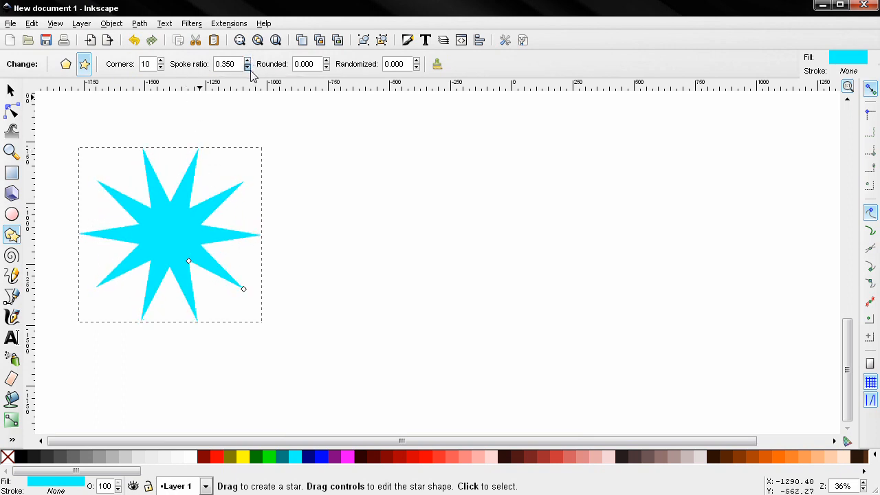
left_click(248, 61)
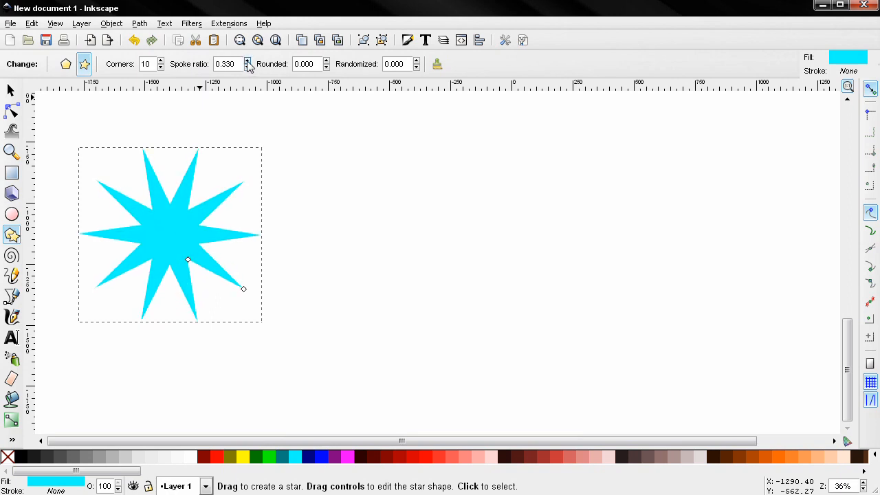
left_click(249, 61)
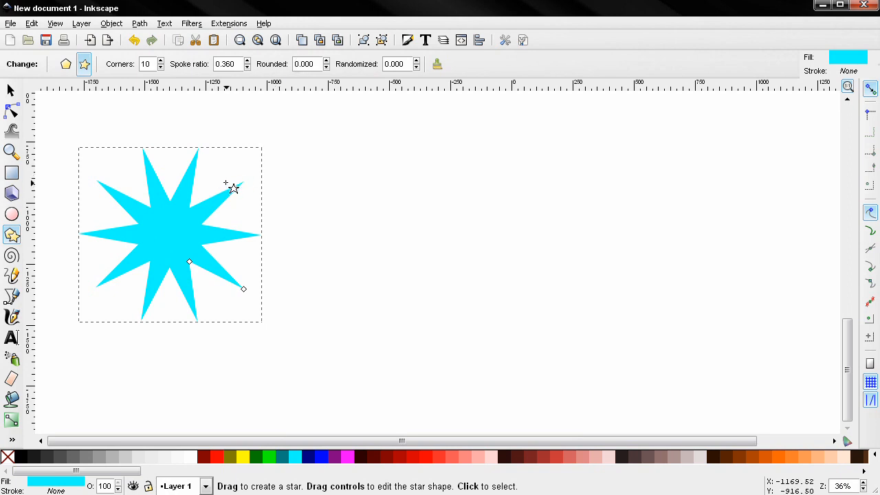
left_click(327, 61)
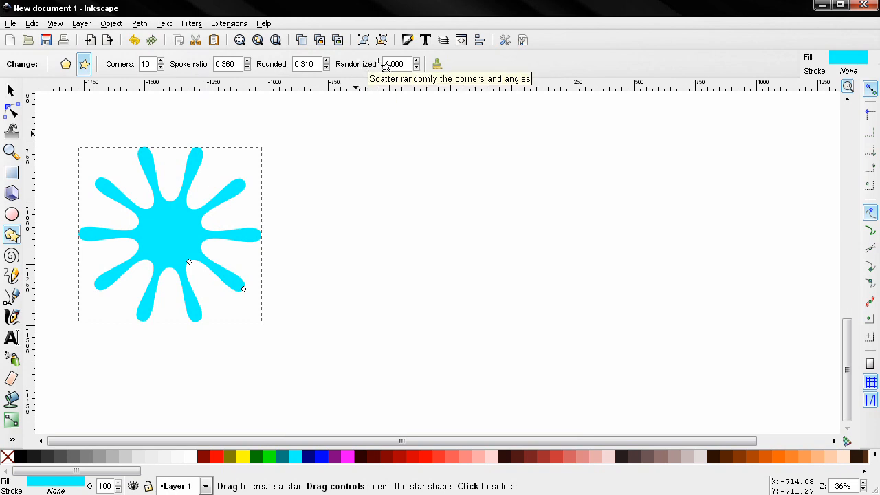
Vary the star's randomization, ending at 0.411, then reset all shape parameters to their defaults.
left_click(416, 61)
left_click(416, 61)
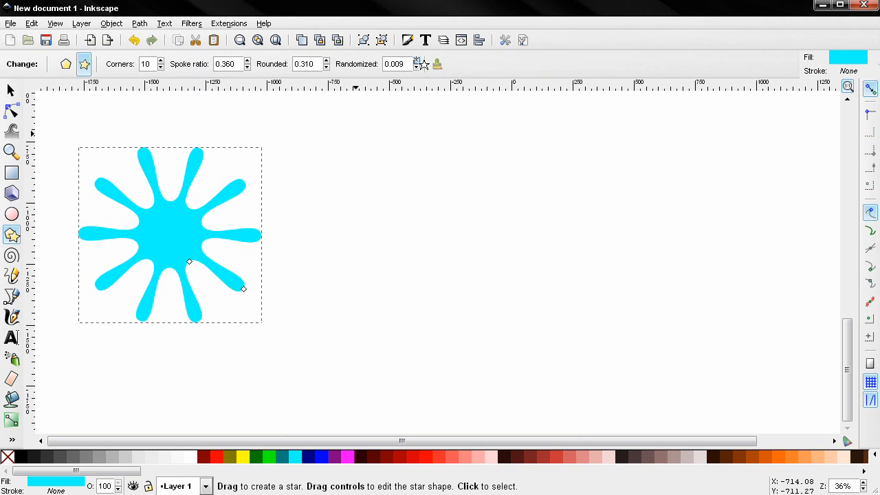
left_click(416, 61)
left_click(416, 60)
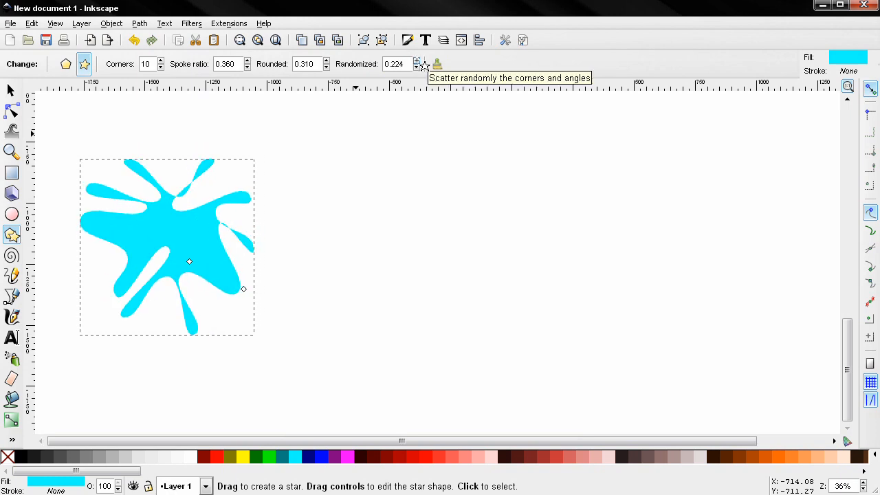
left_click(416, 62)
left_click(416, 67)
left_click(416, 67)
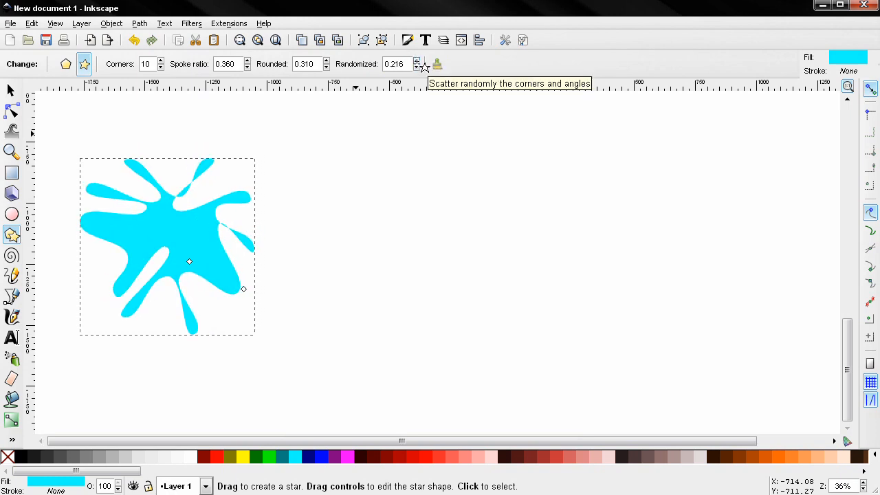
left_click(416, 61)
left_click(416, 60)
left_click(416, 61)
left_click(416, 61)
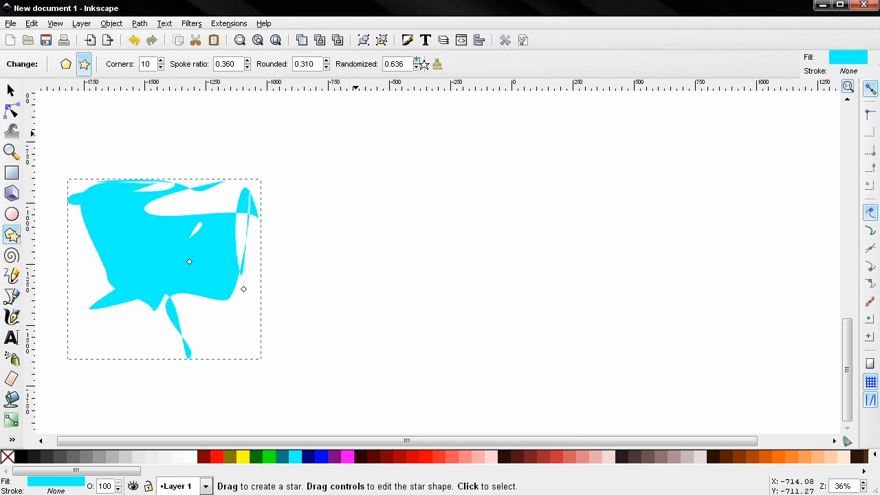
left_click(416, 67)
left_click(416, 67)
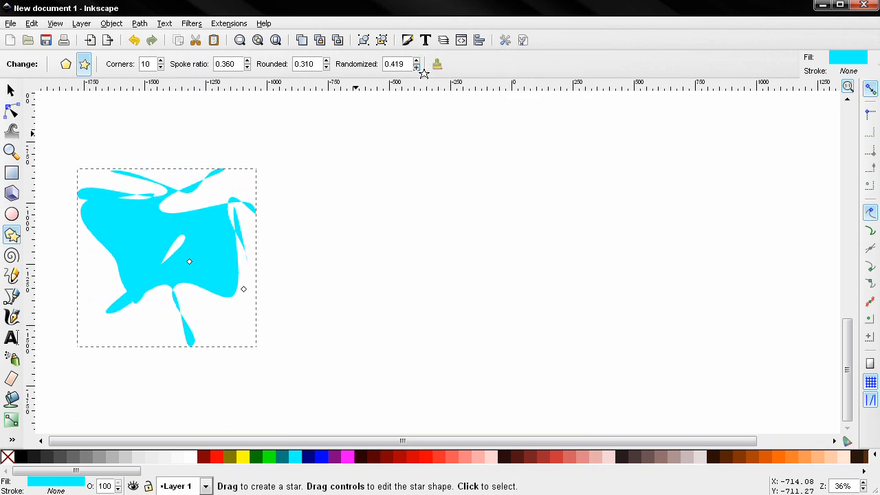
left_click(416, 67)
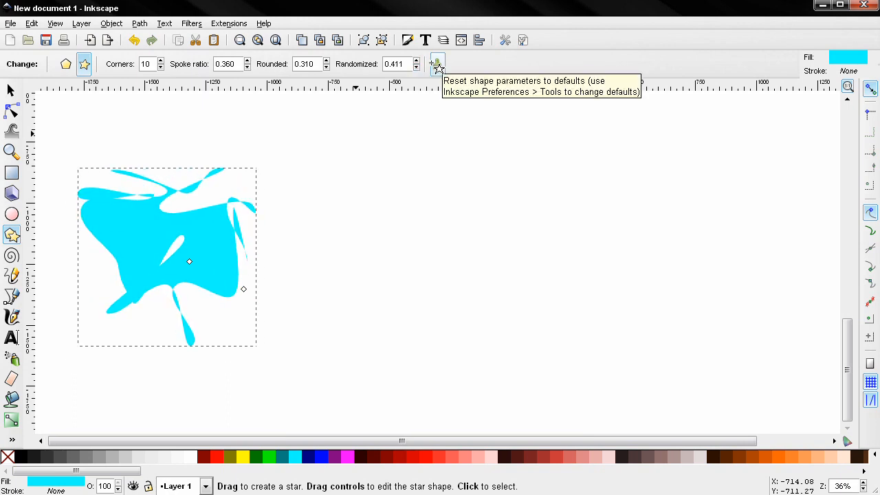
left_click(438, 64)
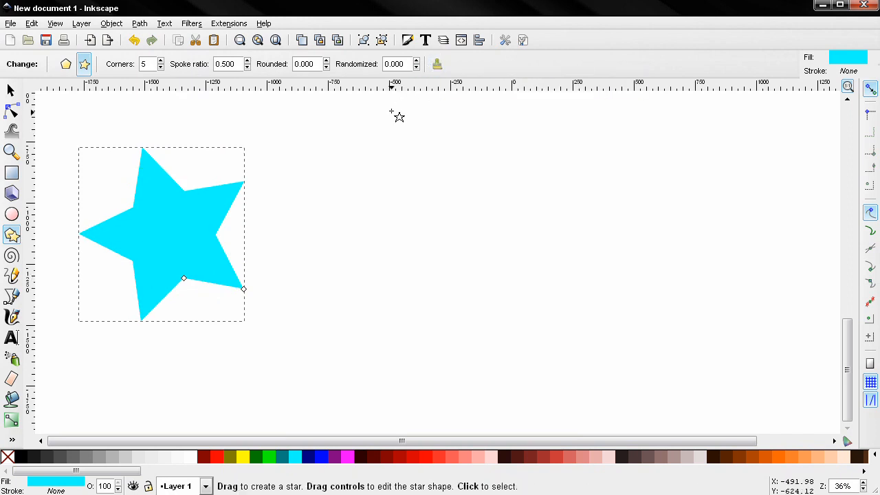
Reshape the star with its base radius handle to a spoke ratio of 0.289, rounding of 0.174 and randomization of -0.129.
left_click_drag(243, 192, 439, 214)
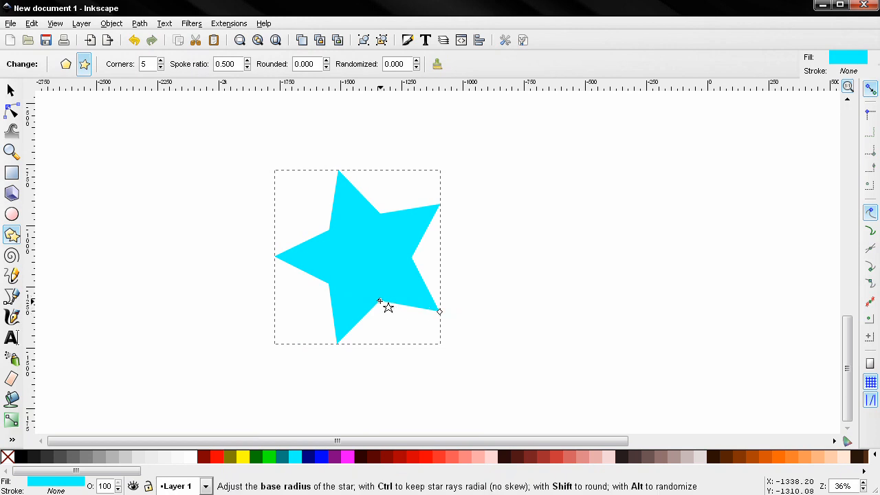
left_click_drag(379, 301, 368, 267)
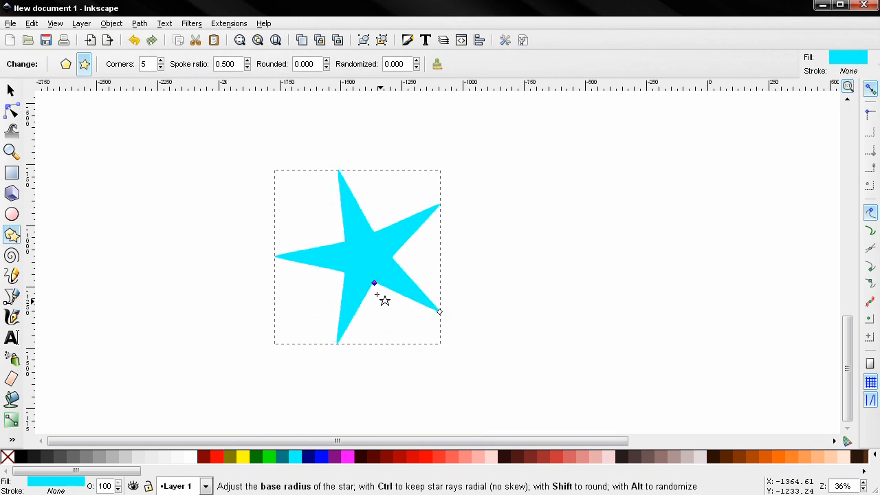
left_click_drag(371, 267, 371, 265)
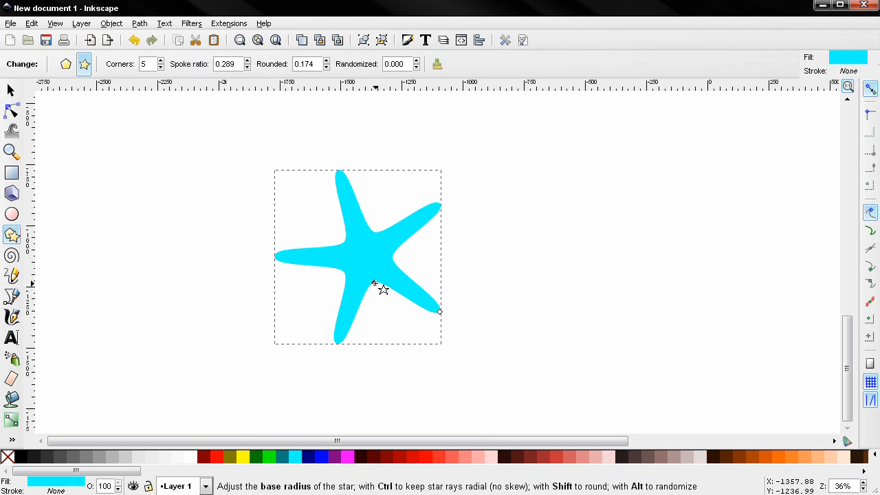
mouse_move(375, 284)
left_mouse_down()
mouse_move(376, 322)
mouse_move(376, 276)
mouse_move(377, 294)
left_mouse_up()
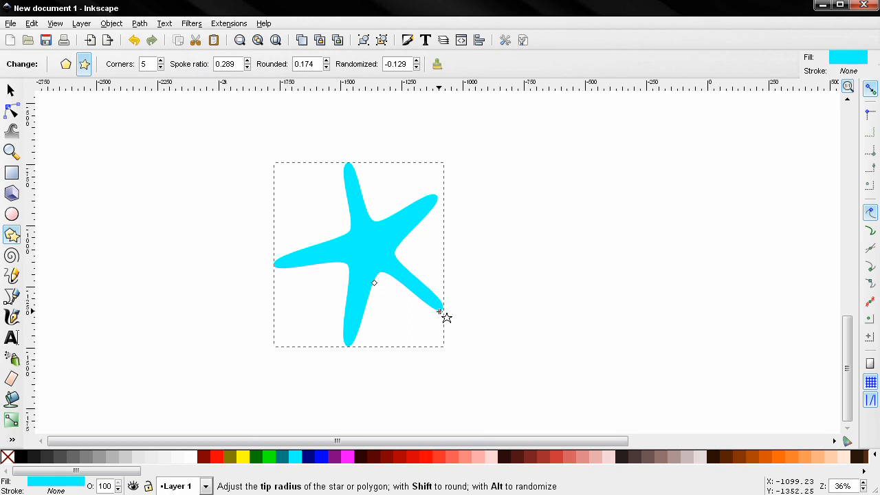
Enlarge and rotate the star with its tip handle so one point faces up, and skew its rays to a spoke ratio of 0.348.
left_click_drag(439, 312, 421, 292)
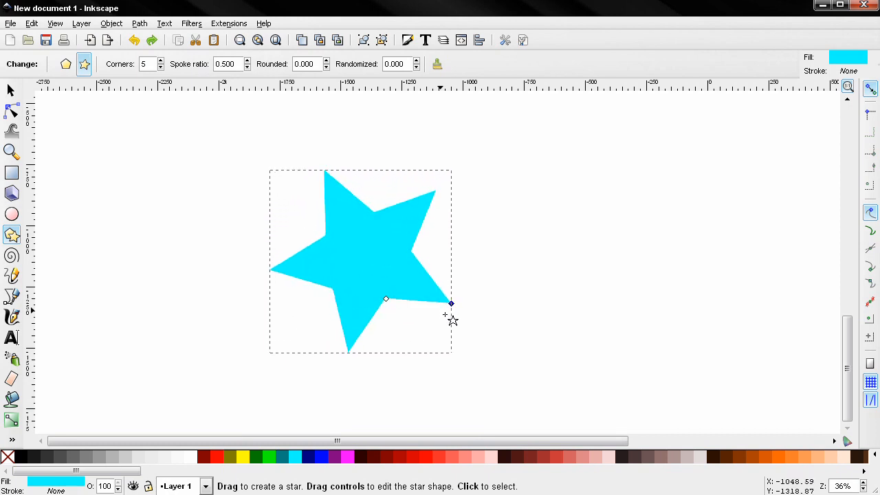
left_click_drag(441, 299, 429, 351)
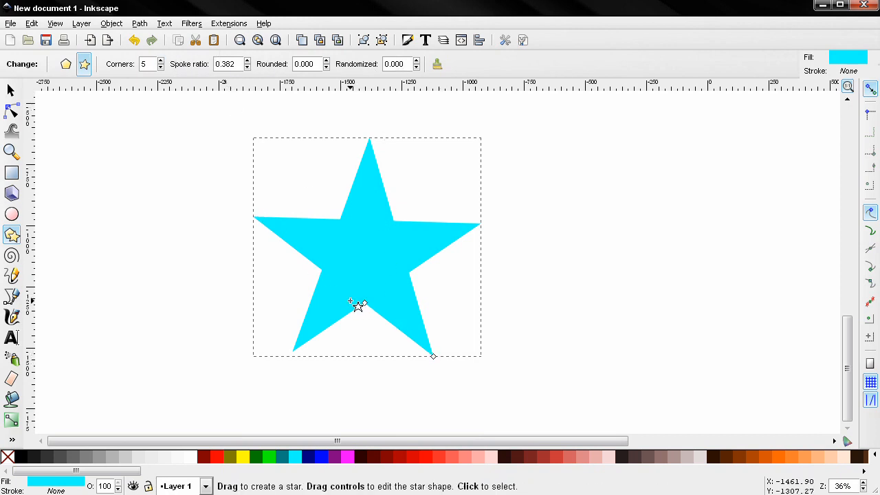
left_click_drag(365, 304, 338, 288)
Set the skewed star's corners to 9 and its spoke ratio to 0.458.
left_click(160, 60)
left_click(160, 60)
left_click(160, 61)
left_click(160, 60)
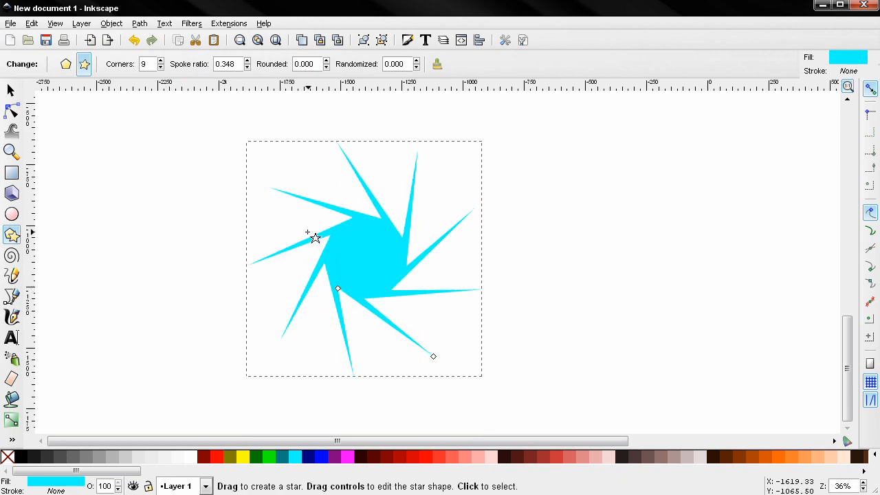
left_click(248, 60)
left_click(248, 60)
left_click(248, 60)
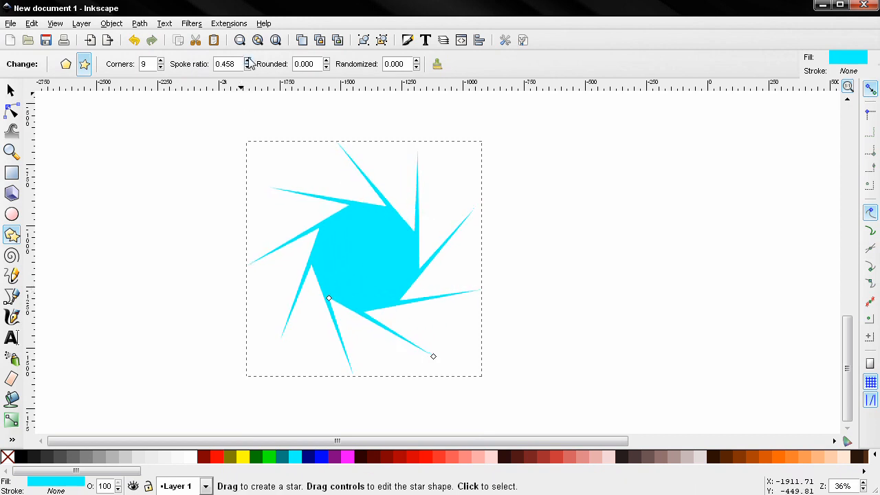
Set the nine-cornered star's rounding to 1.150 and move its base radius handle to a spoke ratio of 0.292.
left_click(327, 60)
left_click(327, 61)
left_click(327, 61)
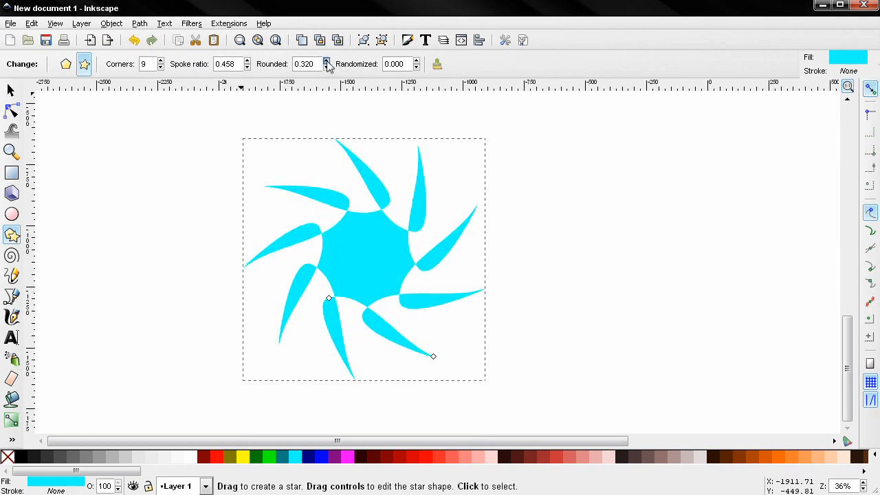
left_click(327, 61)
left_click(327, 60)
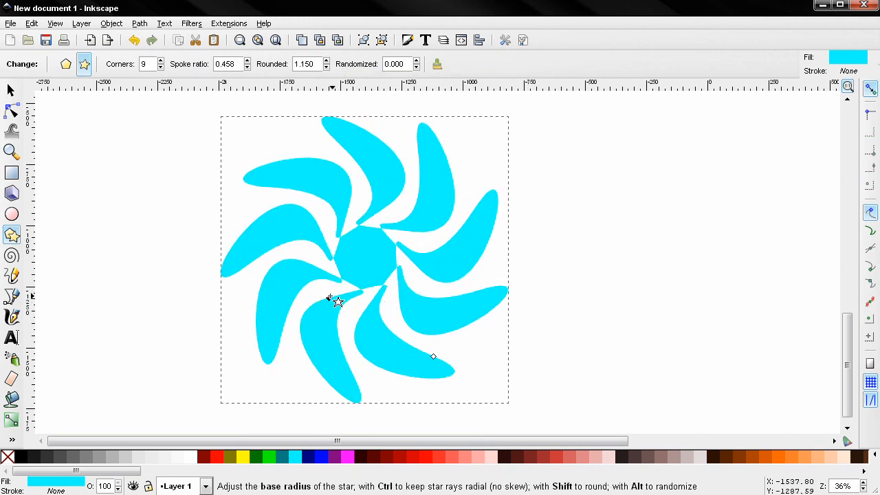
left_click_drag(330, 298, 387, 314)
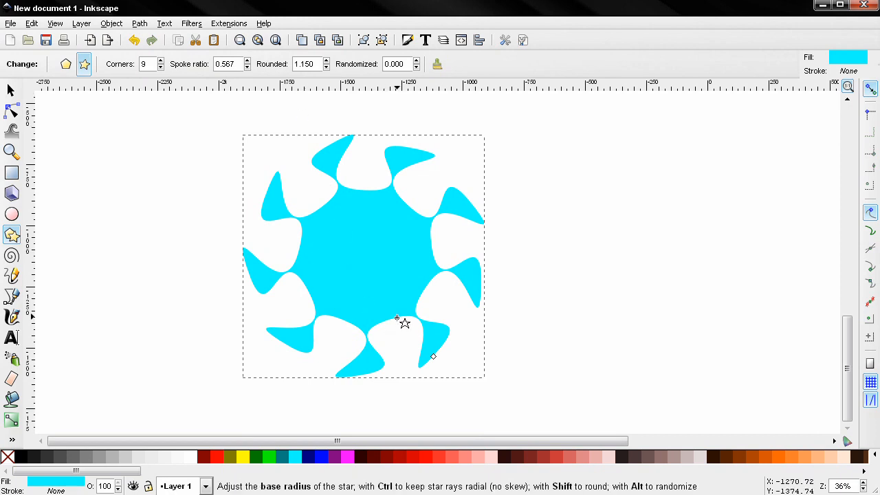
left_click_drag(397, 318, 381, 288)
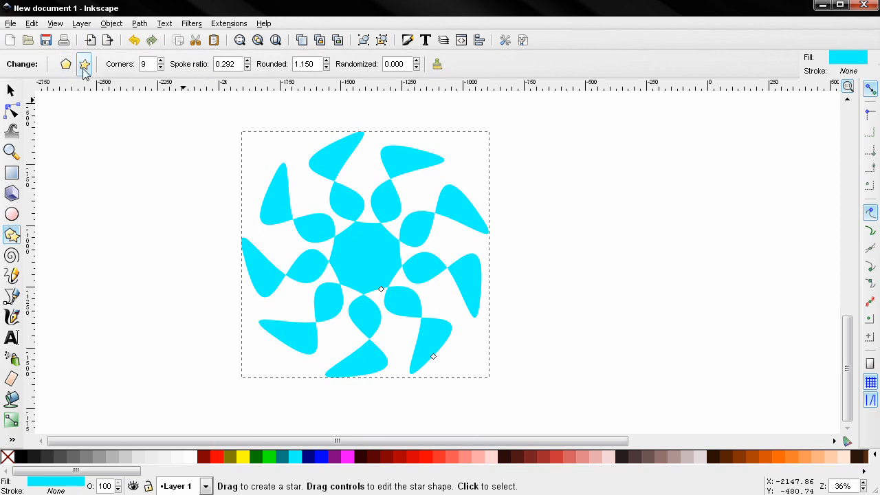
Reset the shape parameters to their defaults and turn the star into a regular polygon with 7 corners.
left_click(437, 64)
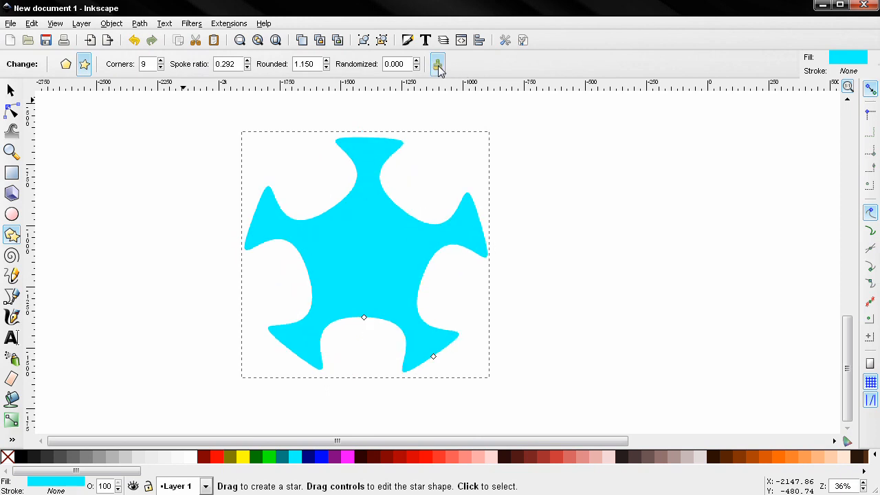
left_click(66, 64)
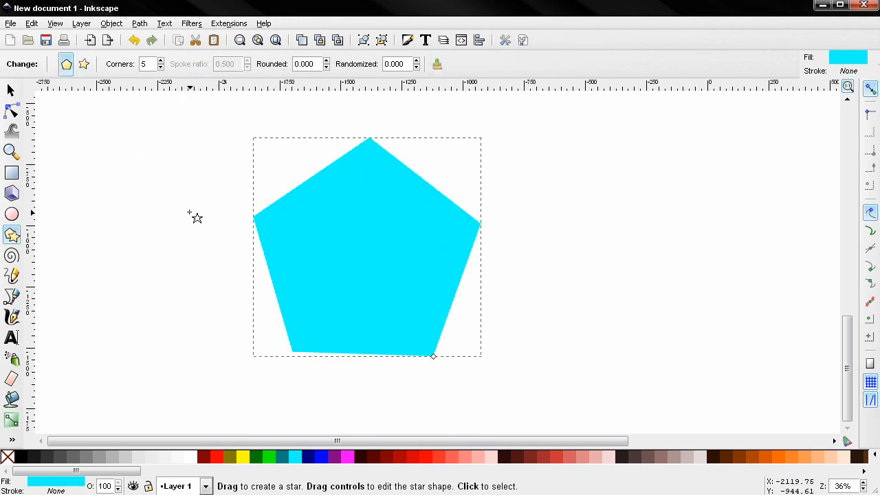
left_click(162, 61)
left_click(161, 61)
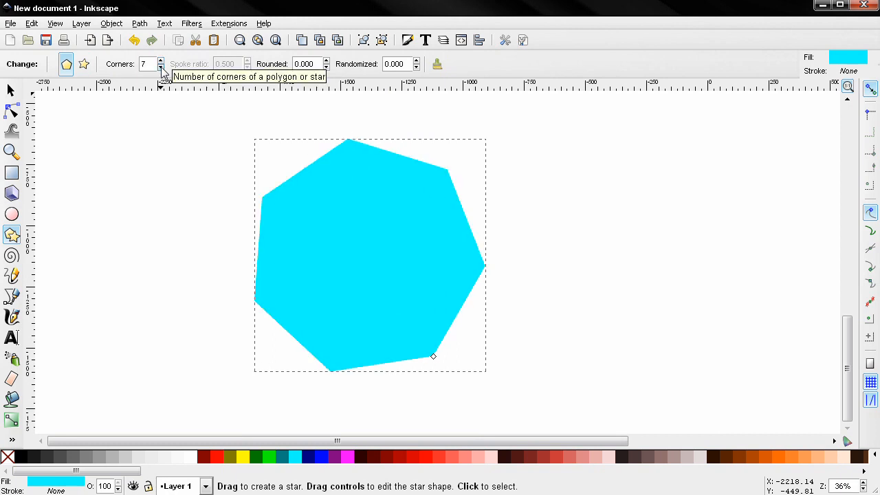
Set the regular polygon's number of corners to 6.
left_click(161, 67)
left_click(161, 68)
left_click(161, 68)
left_click(160, 60)
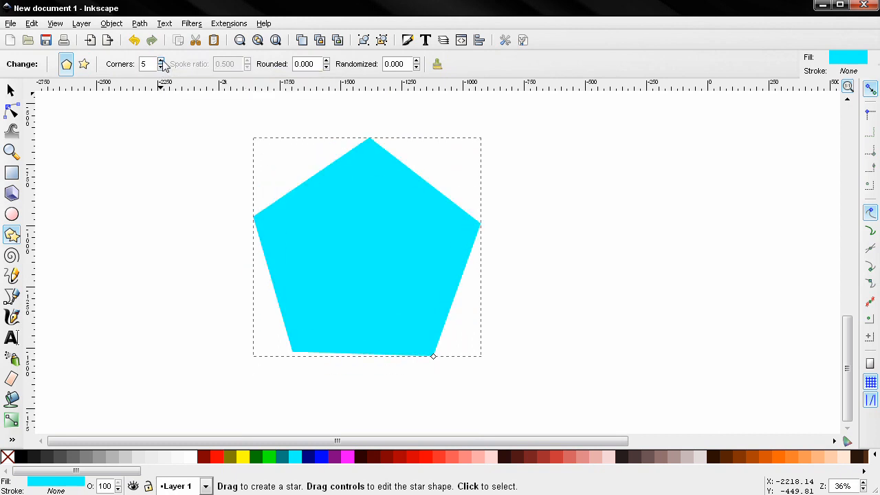
left_click(160, 61)
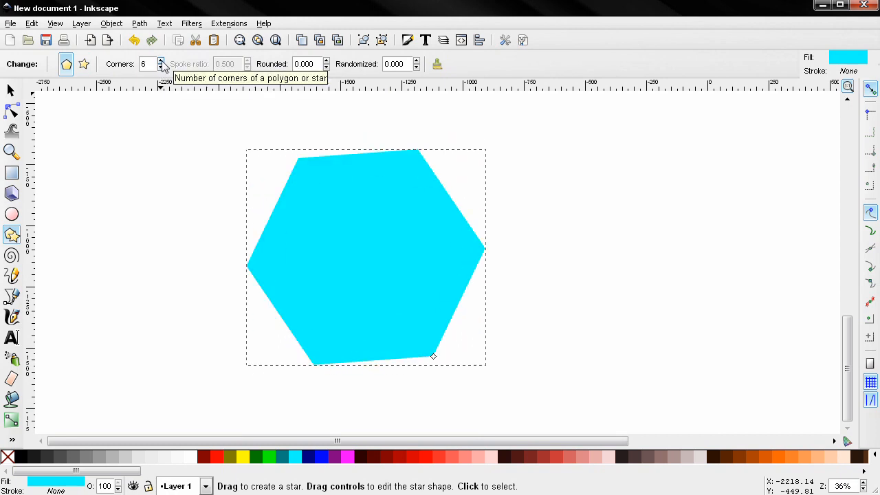
Set the hexagon's rounding to -0.050 and its randomization to 0.429.
left_click(327, 60)
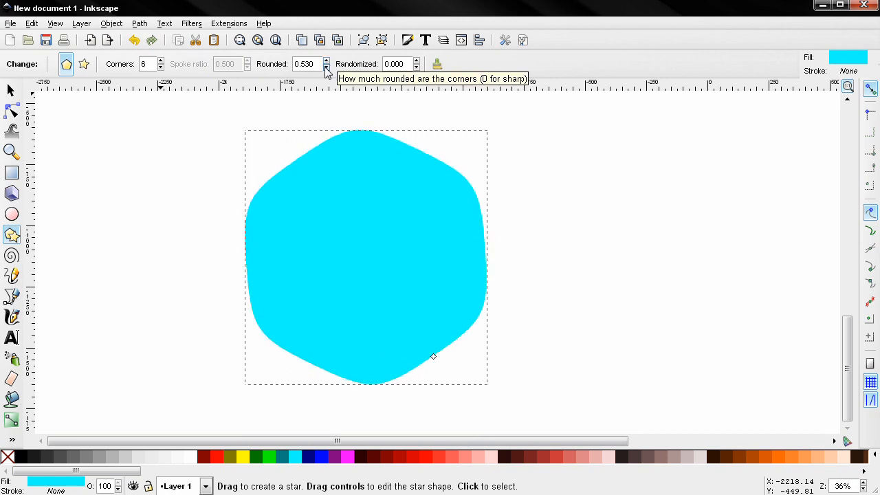
left_click(327, 67)
left_click(327, 67)
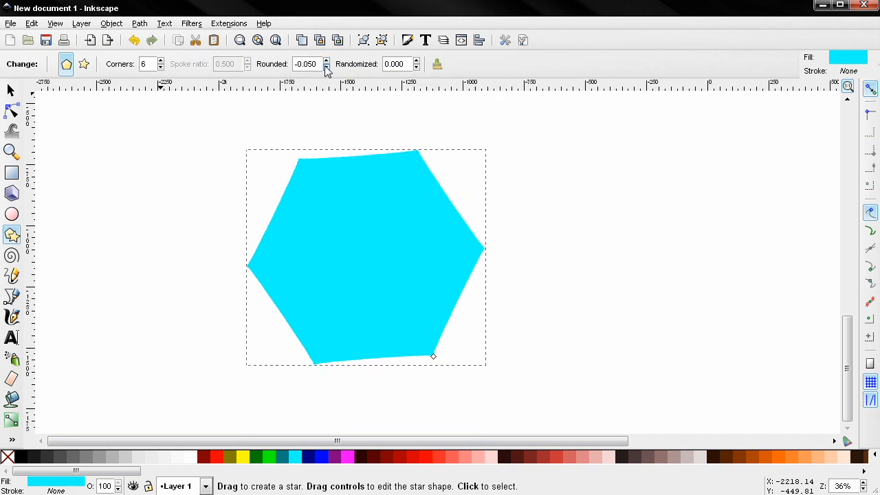
left_click(416, 61)
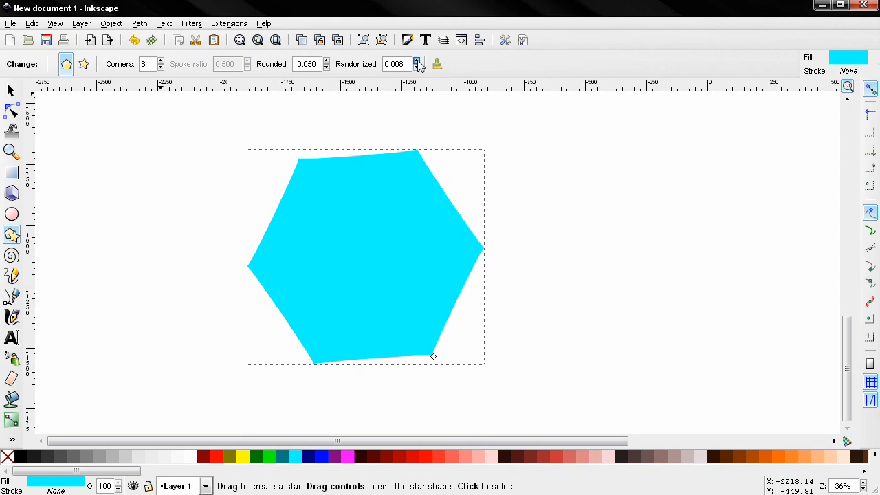
left_click(418, 61)
left_click(417, 62)
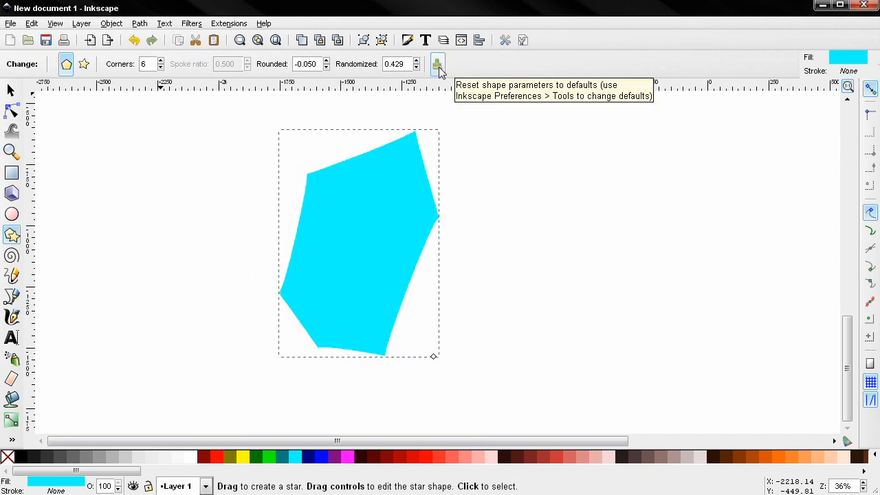
Reset the distorted hexagon's parameters to their defaults and turn the five-pointed star into a regular polygon.
left_click(437, 64)
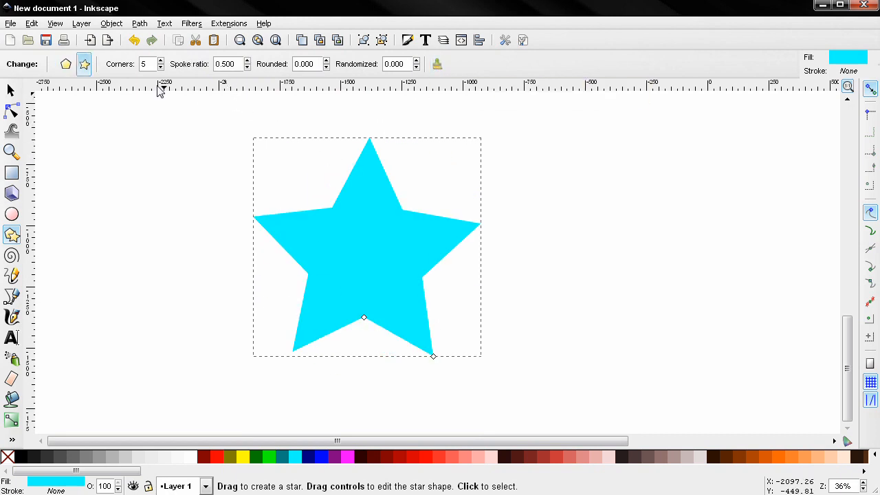
left_click(65, 64)
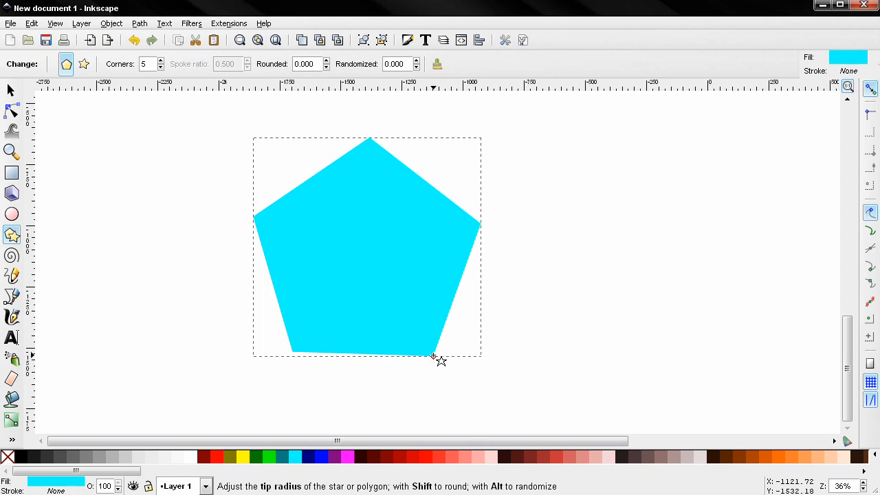
Use the pentagon's tip handle on the canvas to set its rounding to -0.478 and its randomization to 1.613.
mouse_move(433, 356)
left_mouse_down()
mouse_move(408, 316)
mouse_move(440, 390)
mouse_move(428, 320)
mouse_move(434, 369)
mouse_move(419, 365)
left_mouse_up()
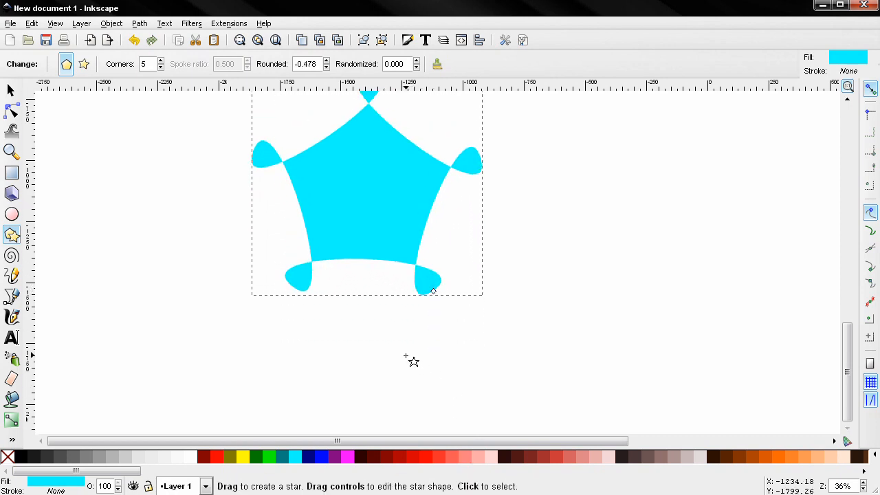
scroll(412, 361, "up", 1)
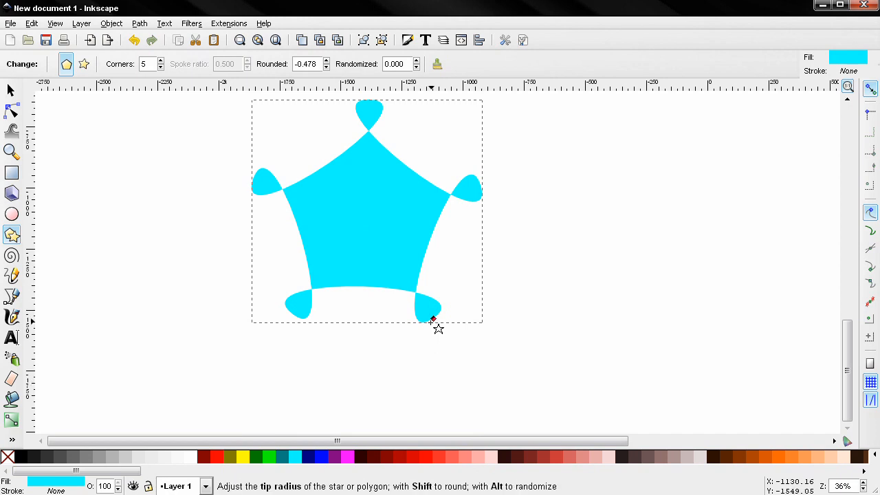
left_click_drag(433, 320, 383, 219)
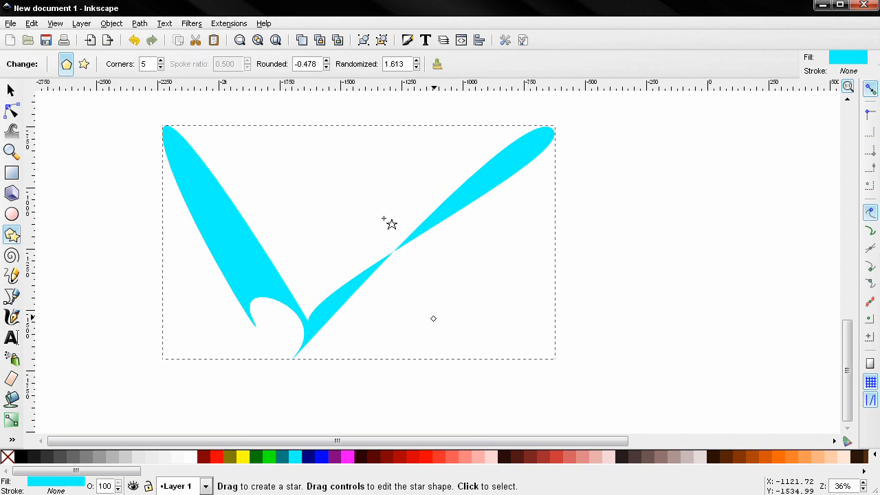
Restore the randomized shape to the default five-cornered star by resetting its parameters.
left_click(439, 65)
left_click_drag(186, 142, 182, 181)
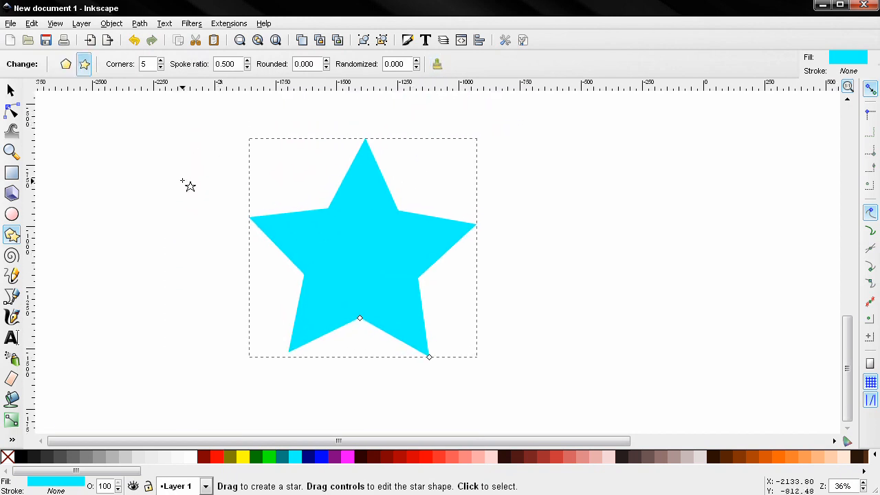